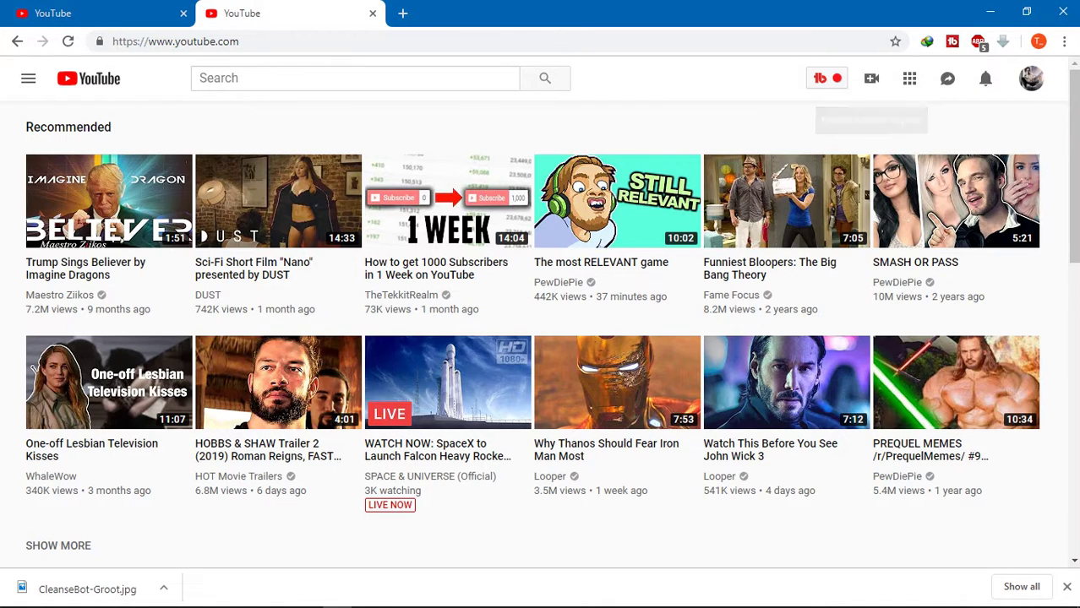
Step: Go to YouTube's Upload video page and bring up the file picker to choose a video
click(871, 78)
click(929, 116)
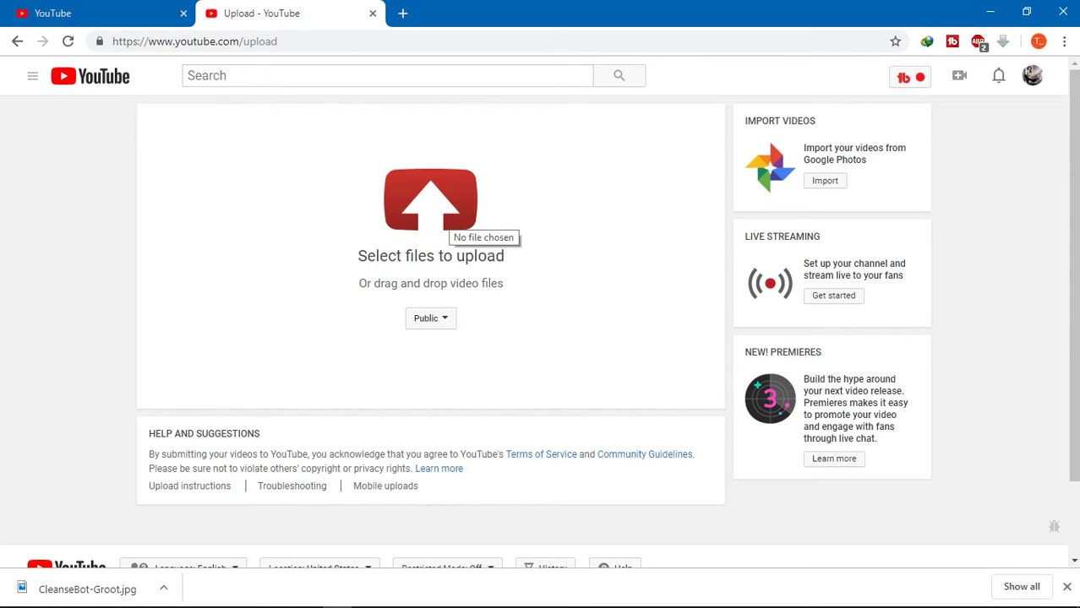
click(449, 215)
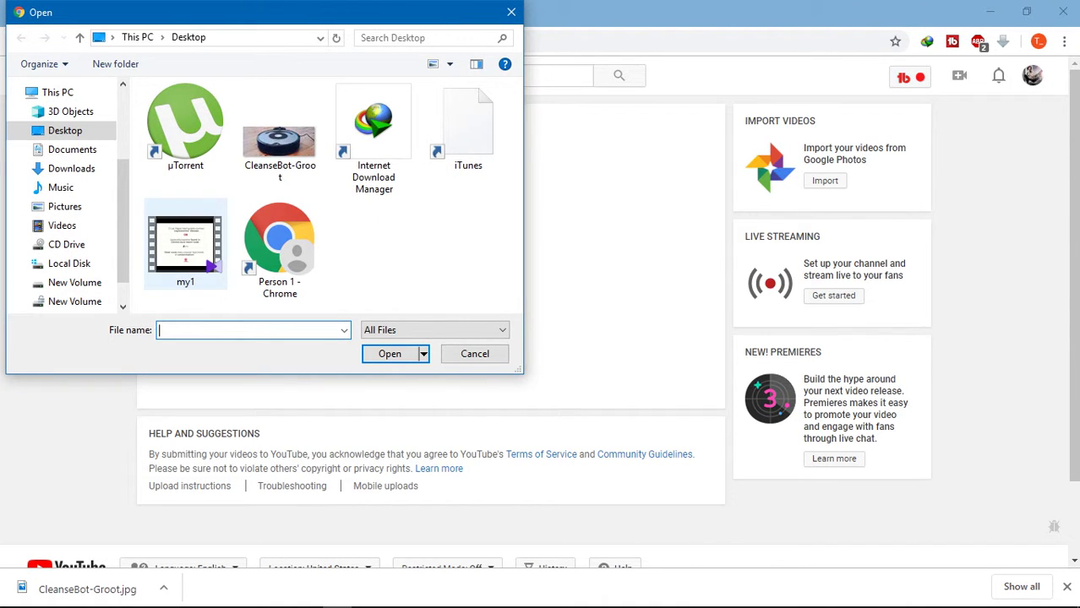
Step: Upload my1 from the Desktop and paste the title 'World's First Bacteria Killing Robot that you must have 2019!'
click(185, 245)
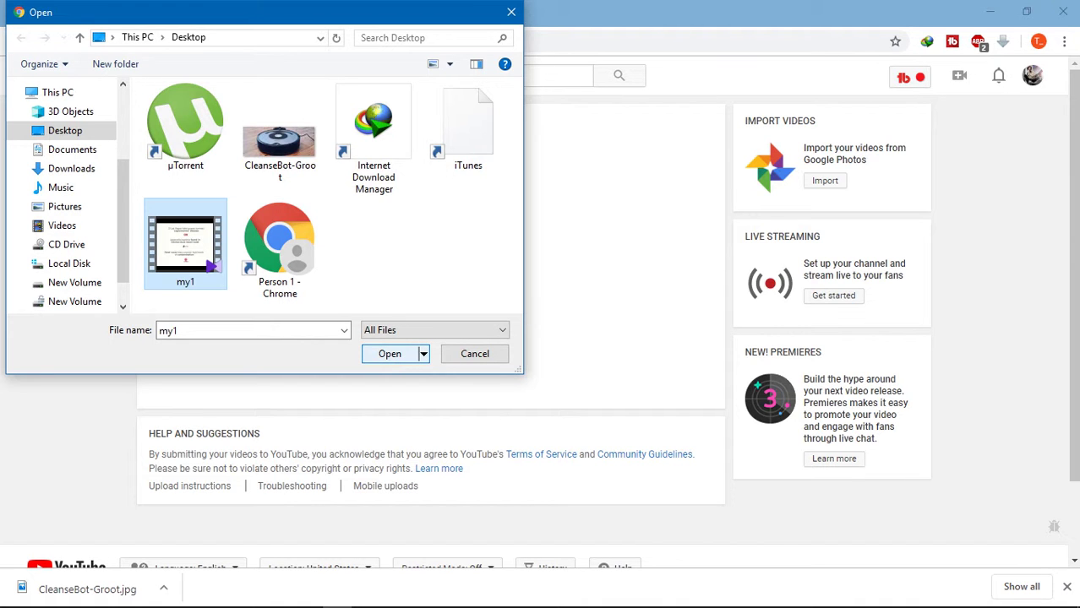
click(390, 353)
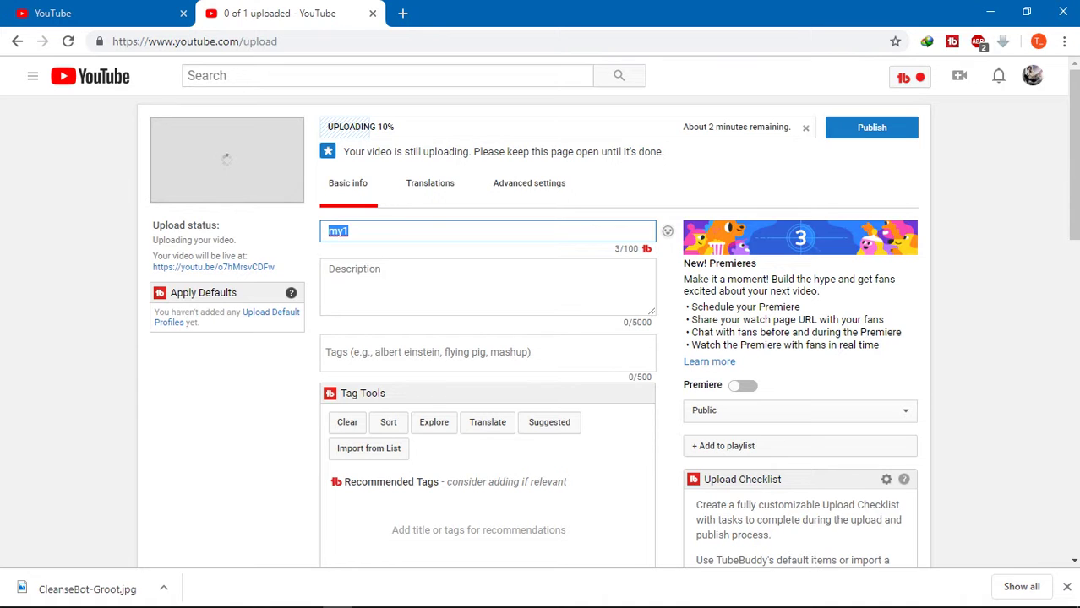
text(World's First Bacteria Killing Robot that you must have 2019!)
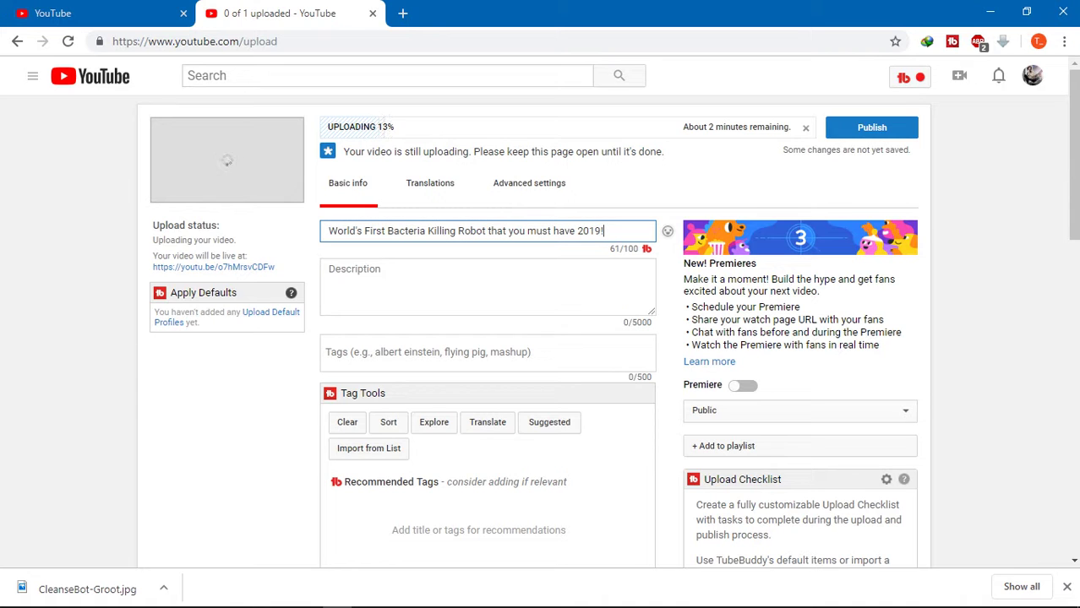
Step: Copy the whole description from Notepad and paste it into the video's description box
click(354, 279)
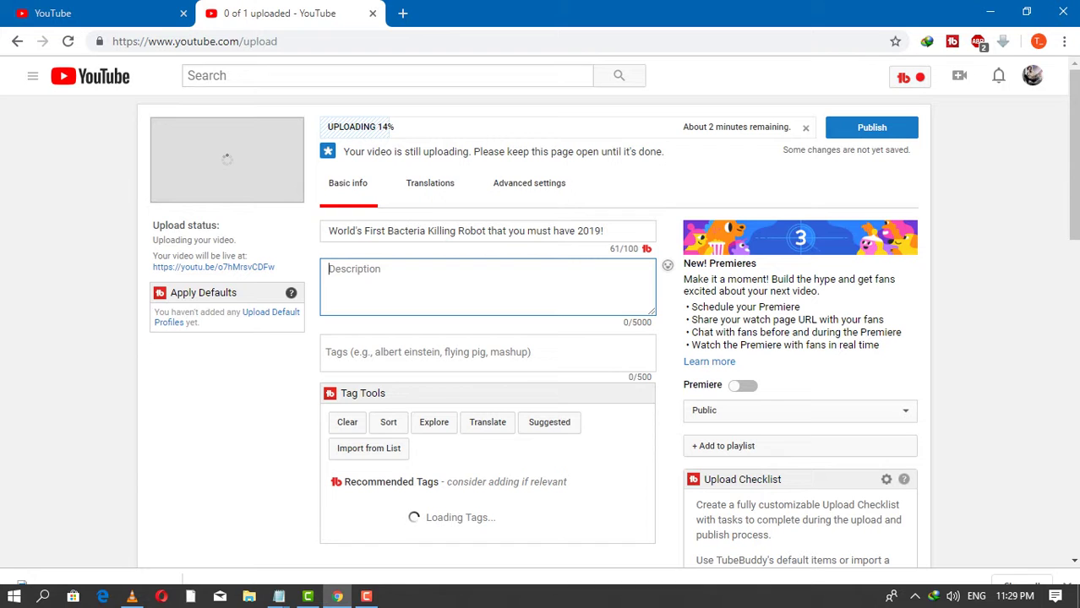
mouse_move(279, 597)
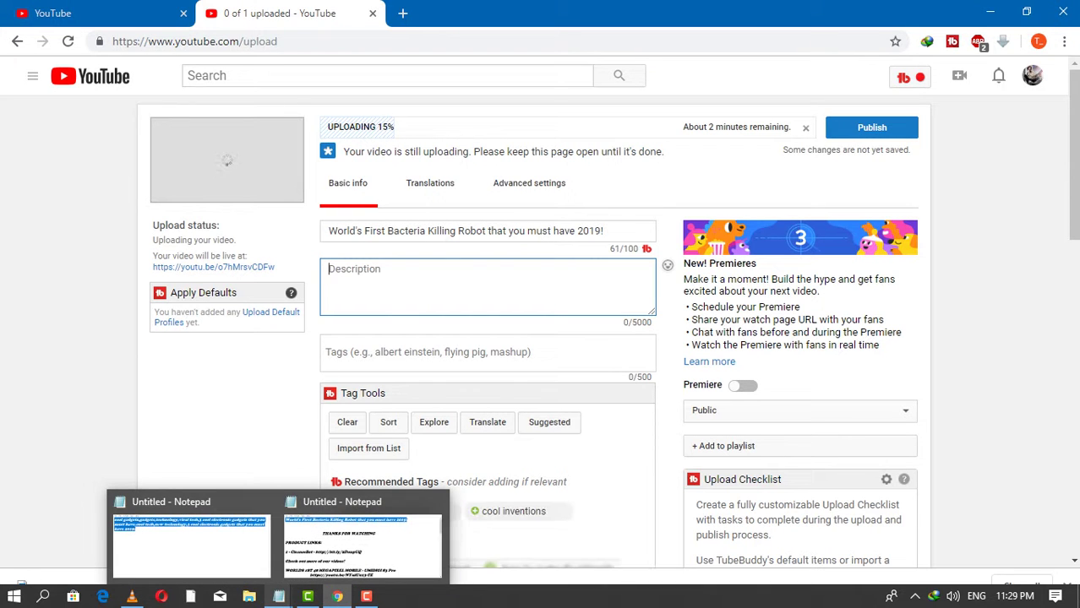
click(362, 541)
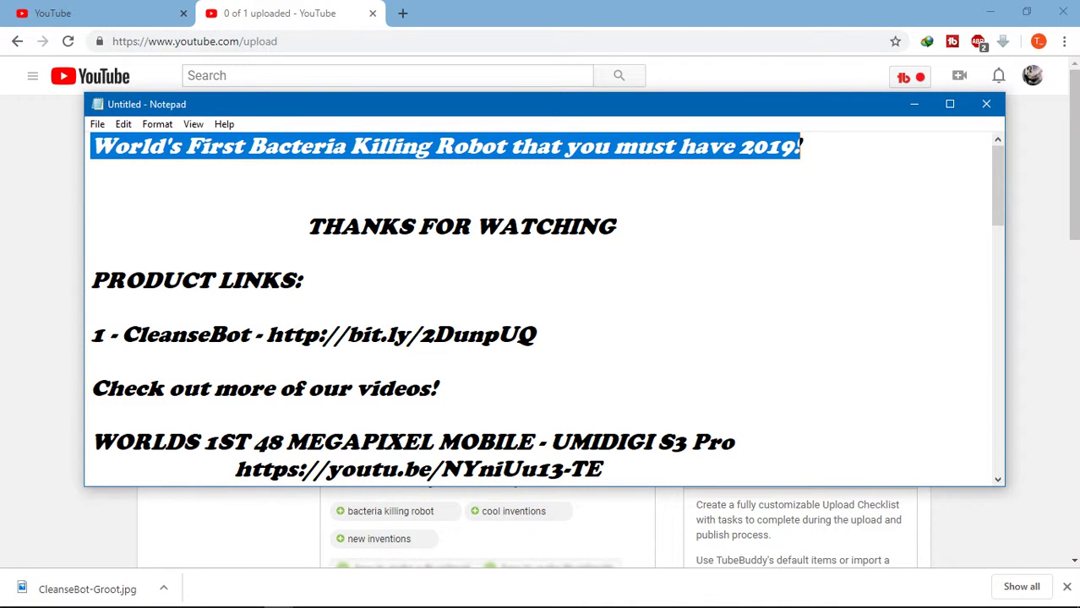
key(ctrl+a)
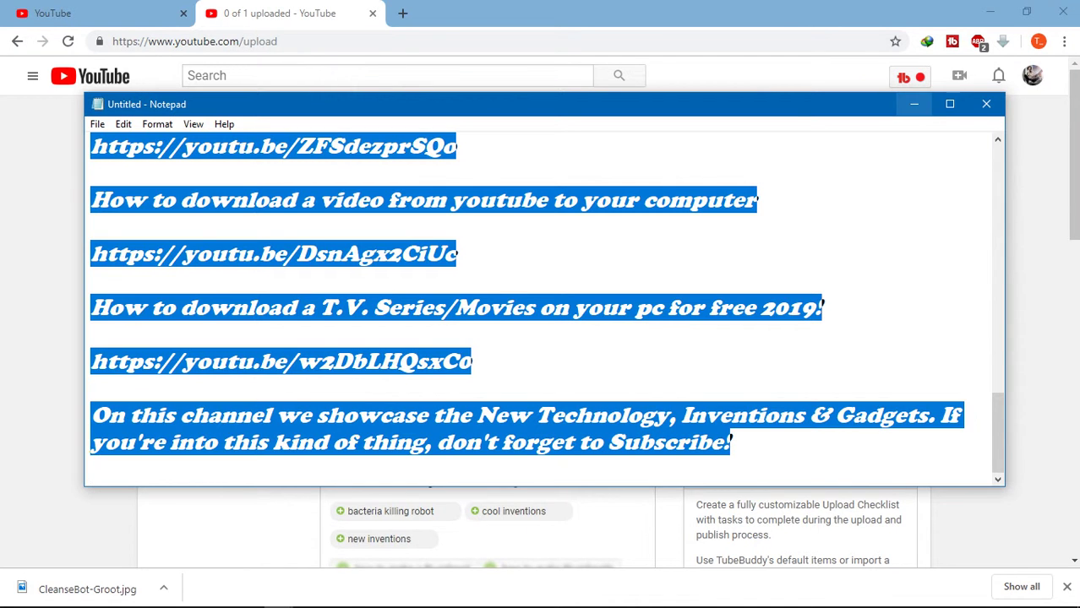
click(914, 104)
click(329, 268)
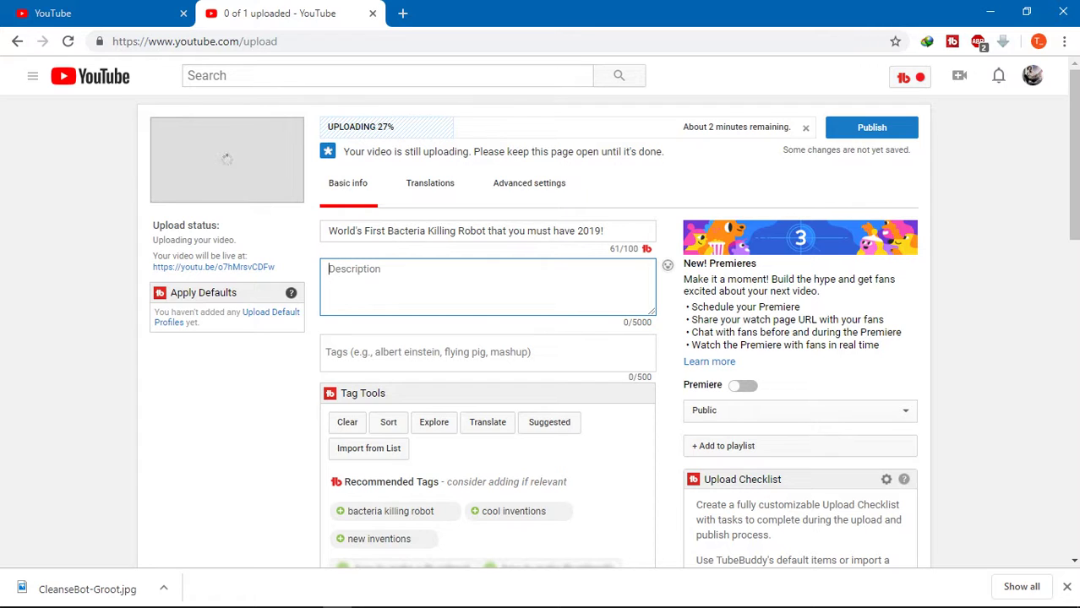
key(ctrl+v)
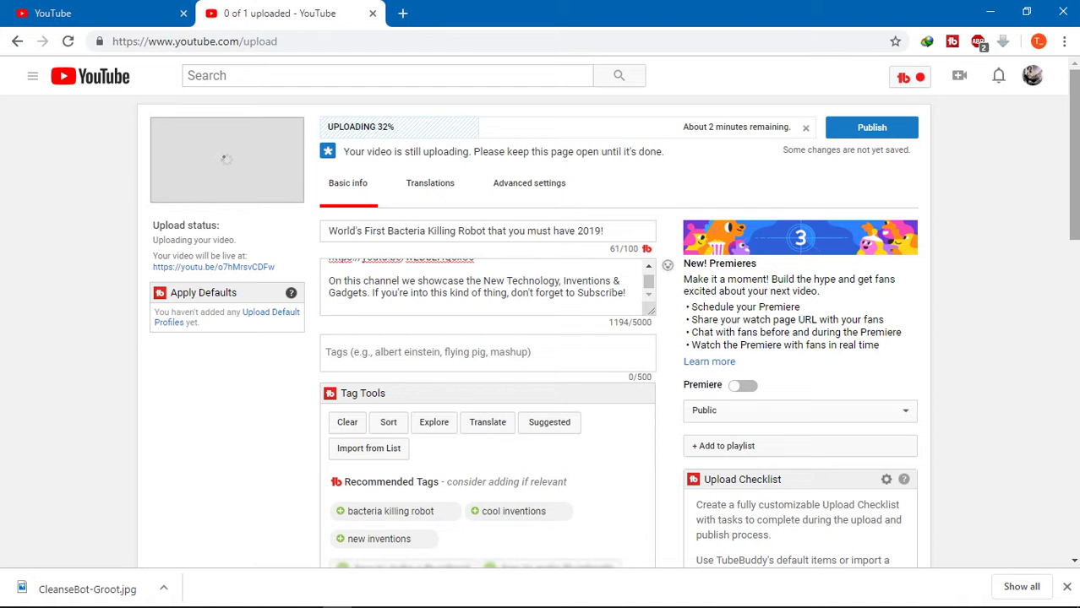
Step: Scroll down the upload form to the Video Thumbnails section
scroll(608, 338, down, 3)
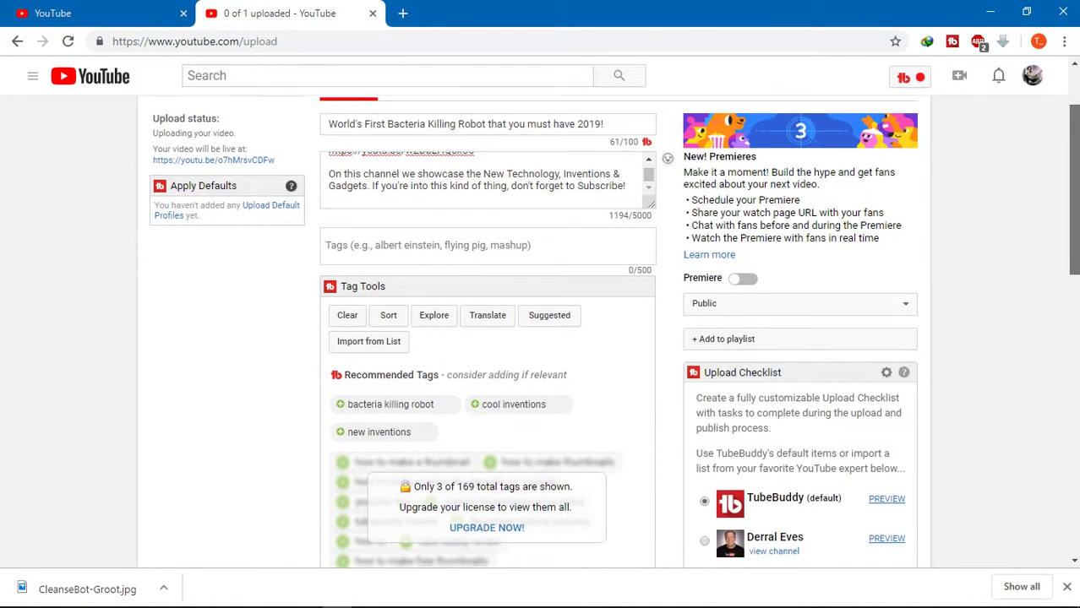
scroll(608, 319, down, 1)
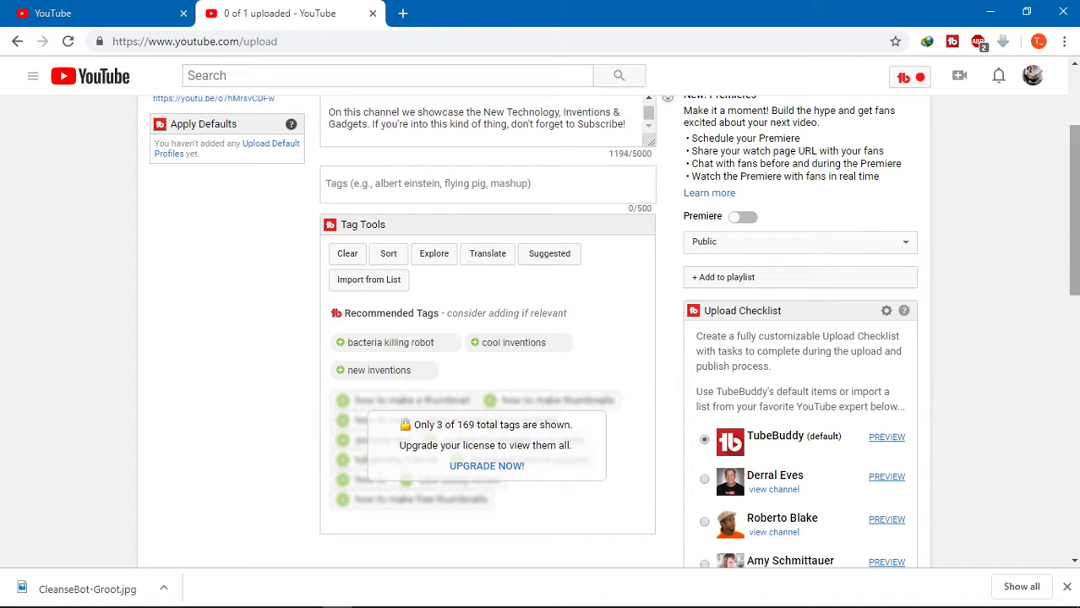
scroll(613, 332, down, 2)
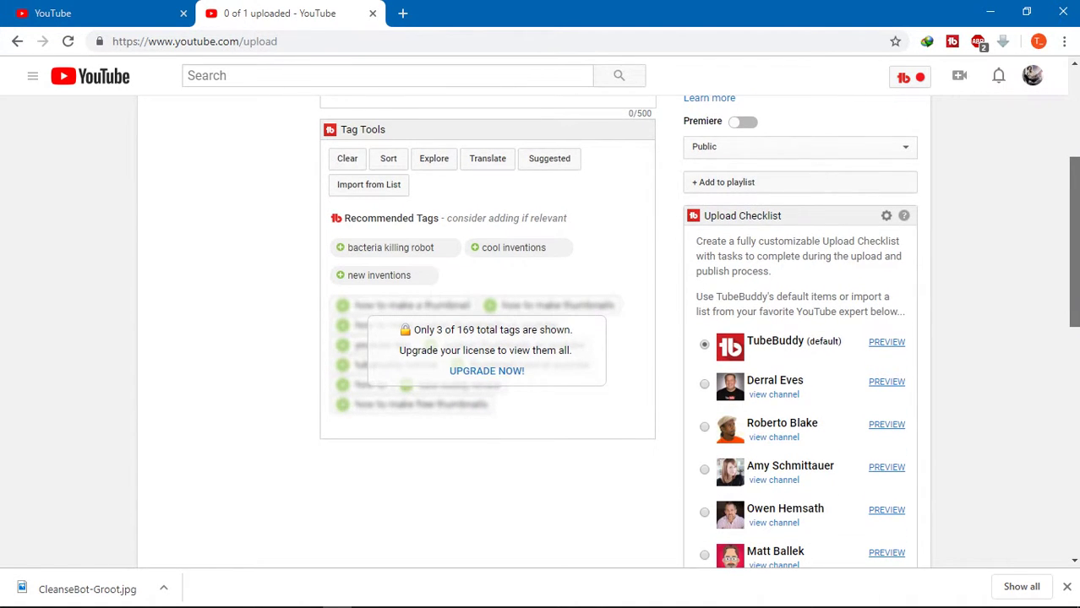
scroll(541, 330, down, 2)
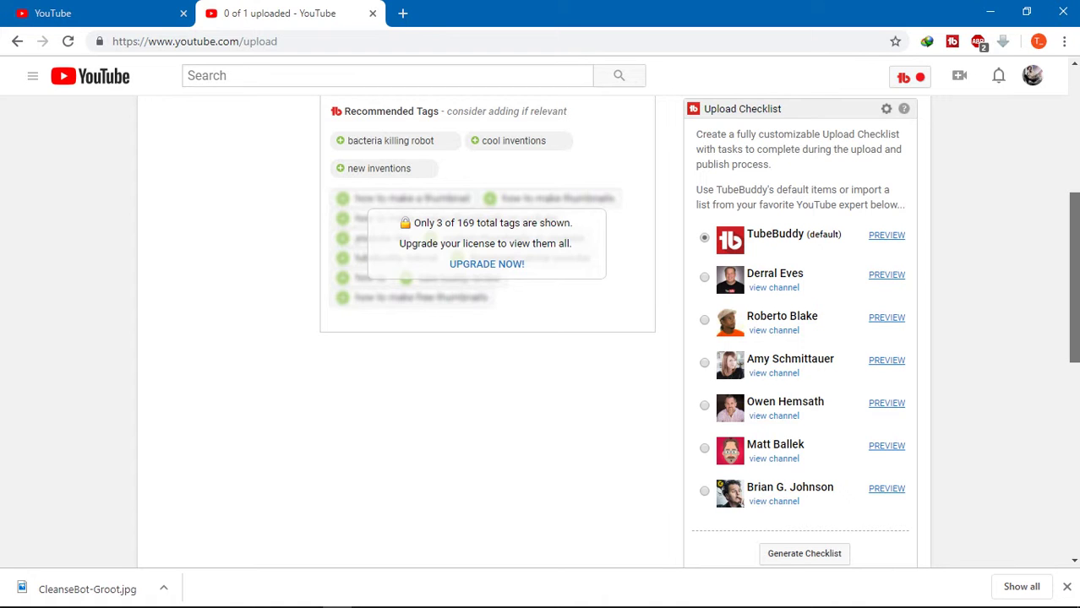
scroll(541, 329, down, 8)
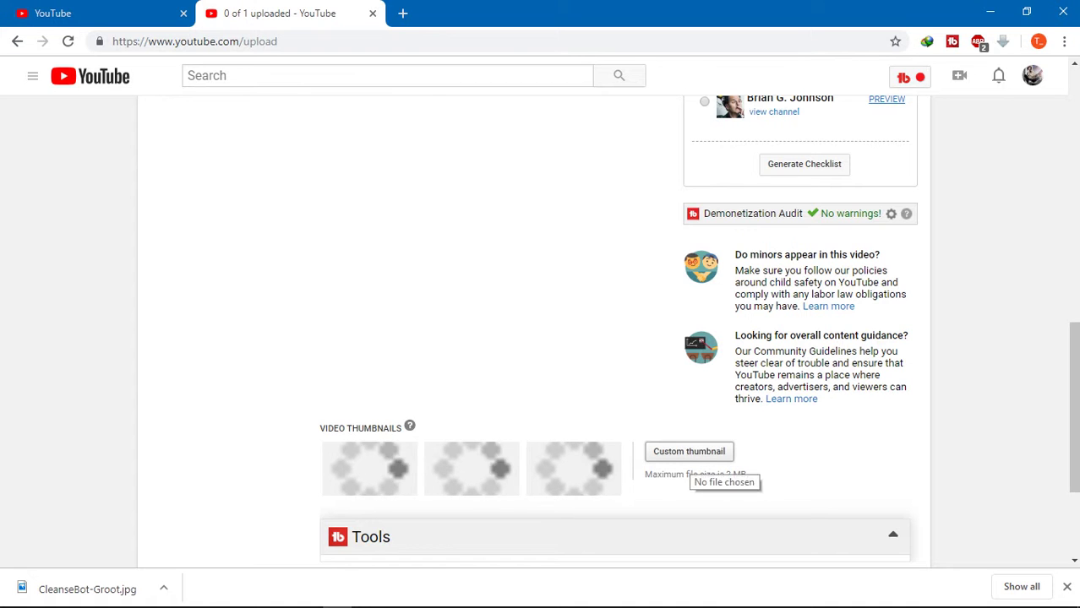
Step: Choose the CleanseBot-Groot image from the Desktop as the custom thumbnail
click(689, 452)
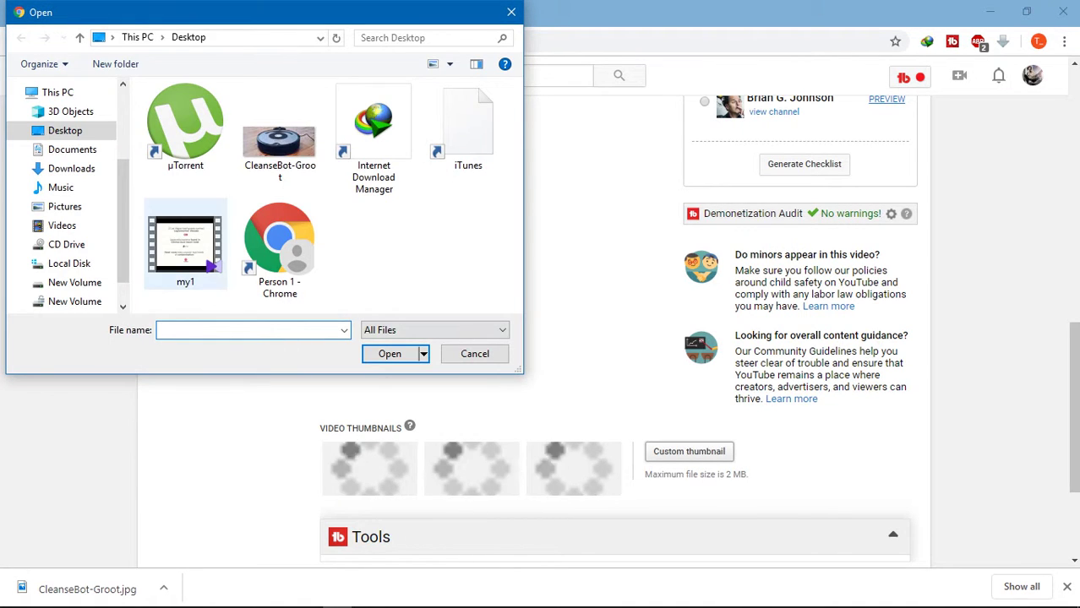
click(279, 135)
key(Return)
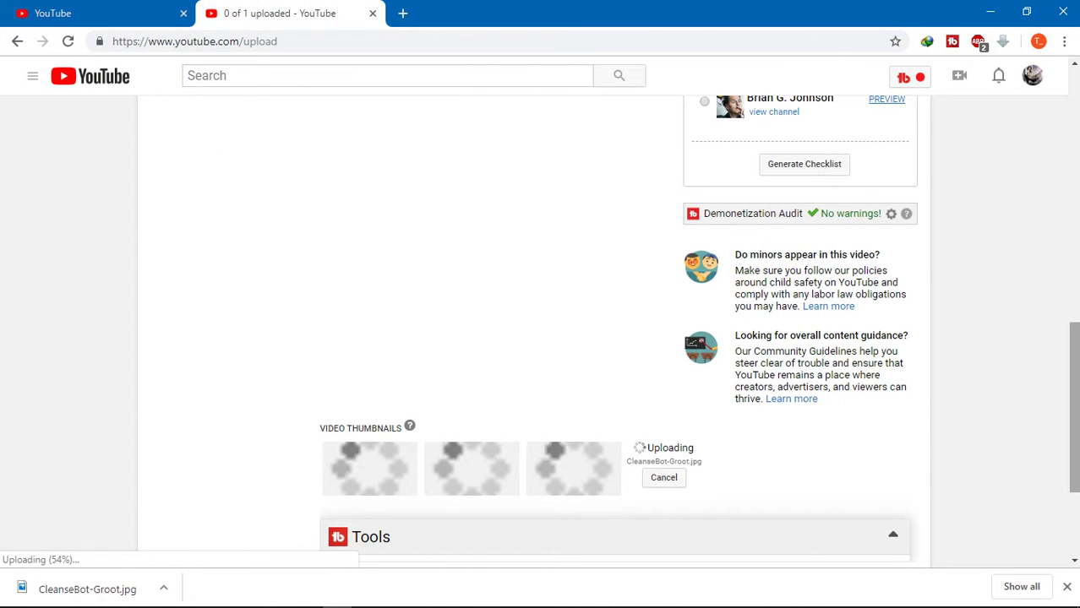
scroll(540, 330, up, 4)
scroll(541, 329, up, 4)
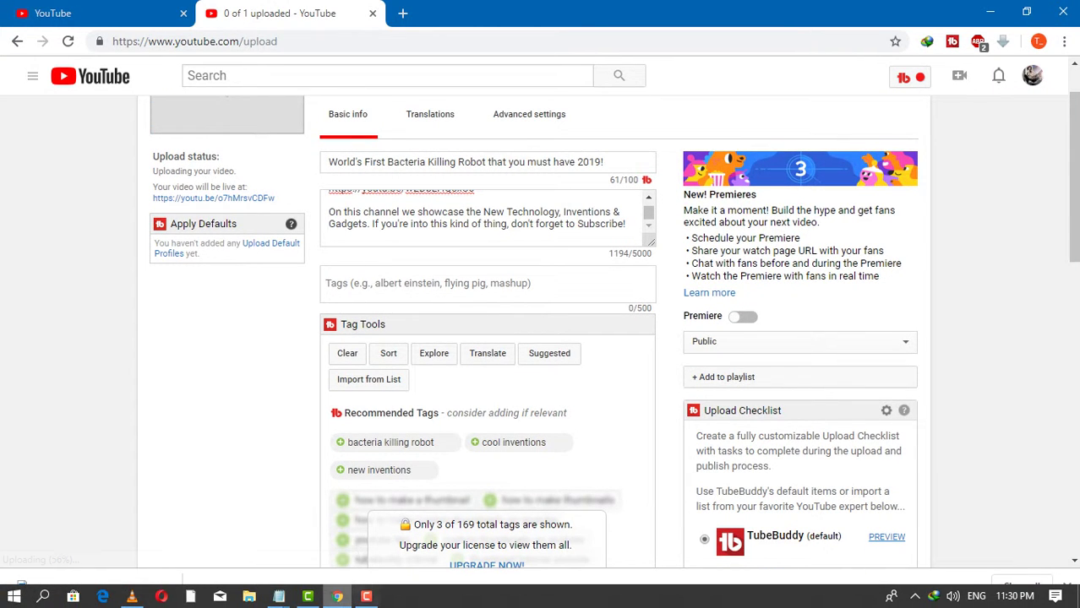
Step: Paste the eight Notepad tags, from cool gadgets to new technology, into the Tags box
mouse_move(279, 597)
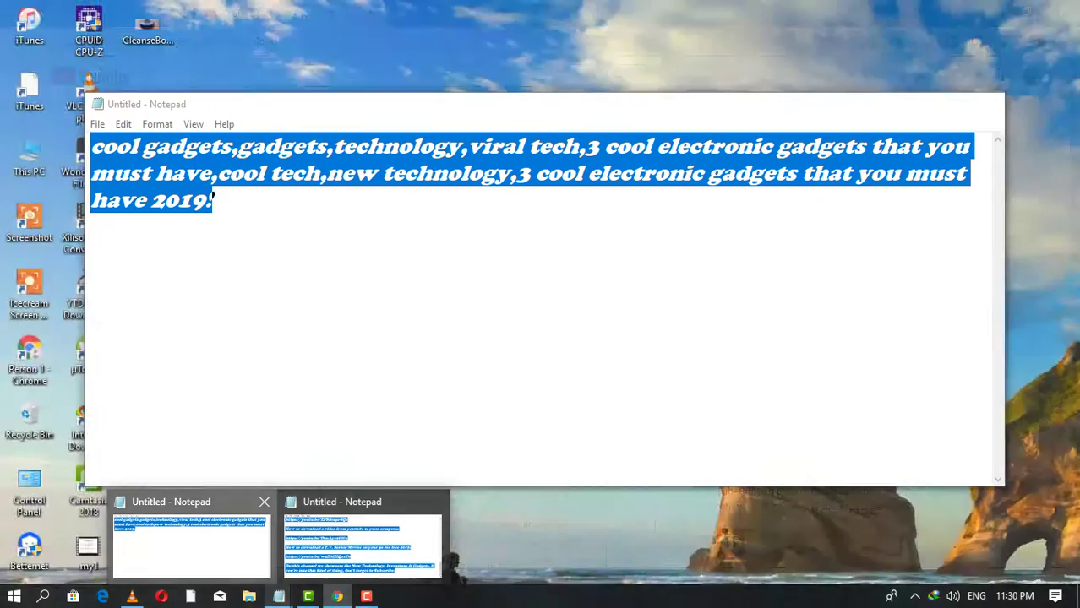
click(191, 541)
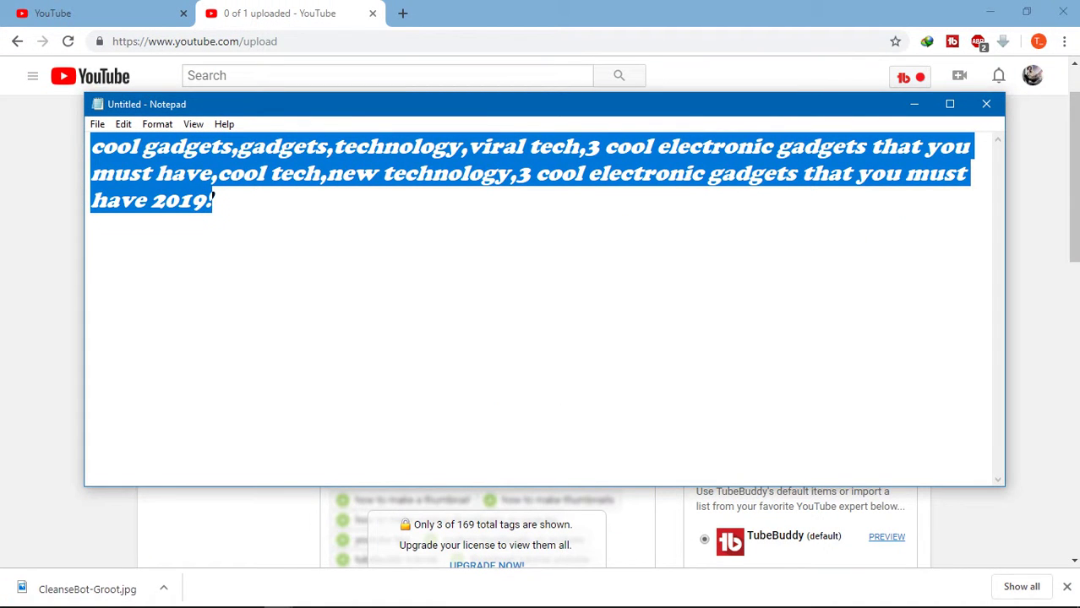
key(alt+Tab)
click(338, 283)
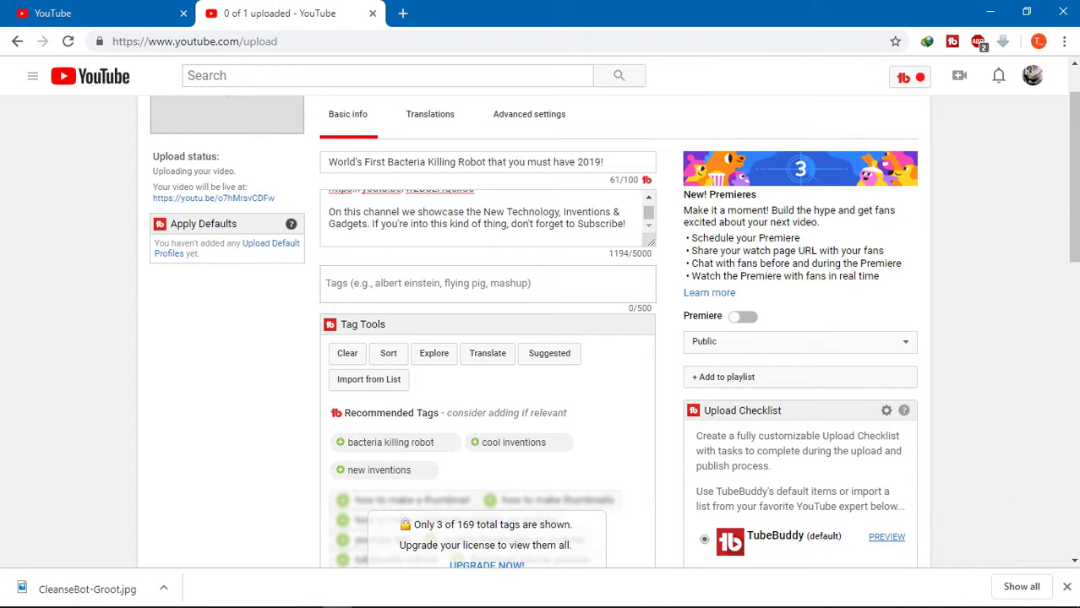
key(ctrl+v)
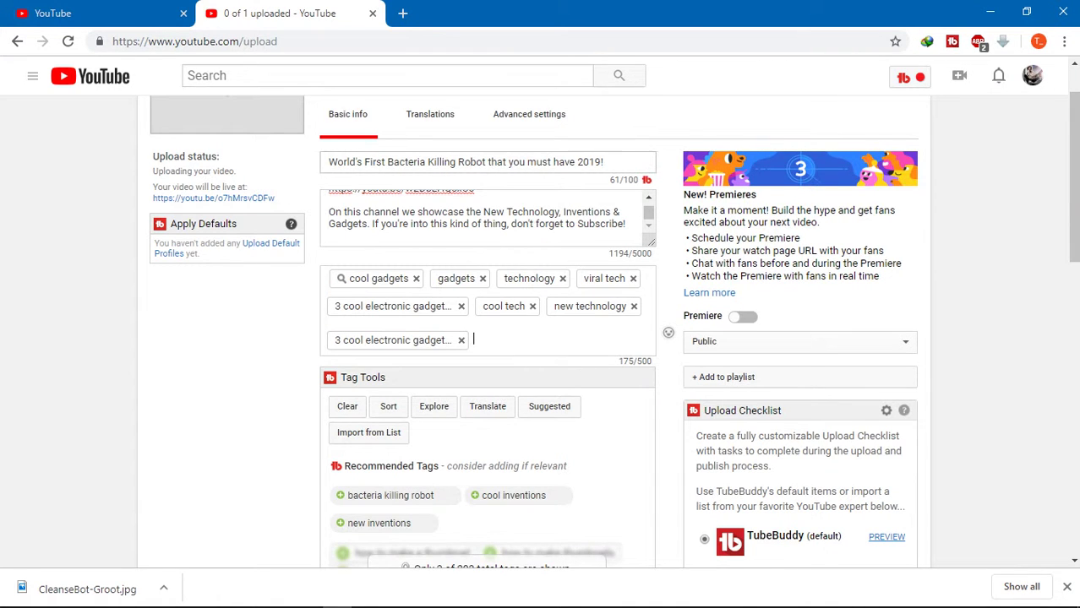
drag(605, 161, 327, 161)
key(ctrl+c)
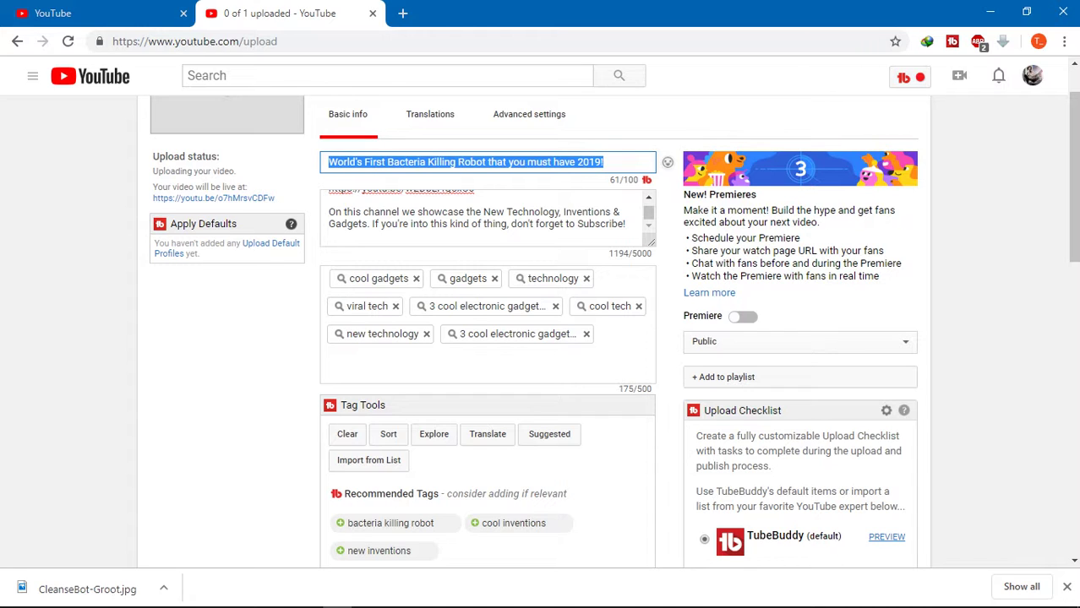
Step: Add the video's full title as a tag
click(326, 364)
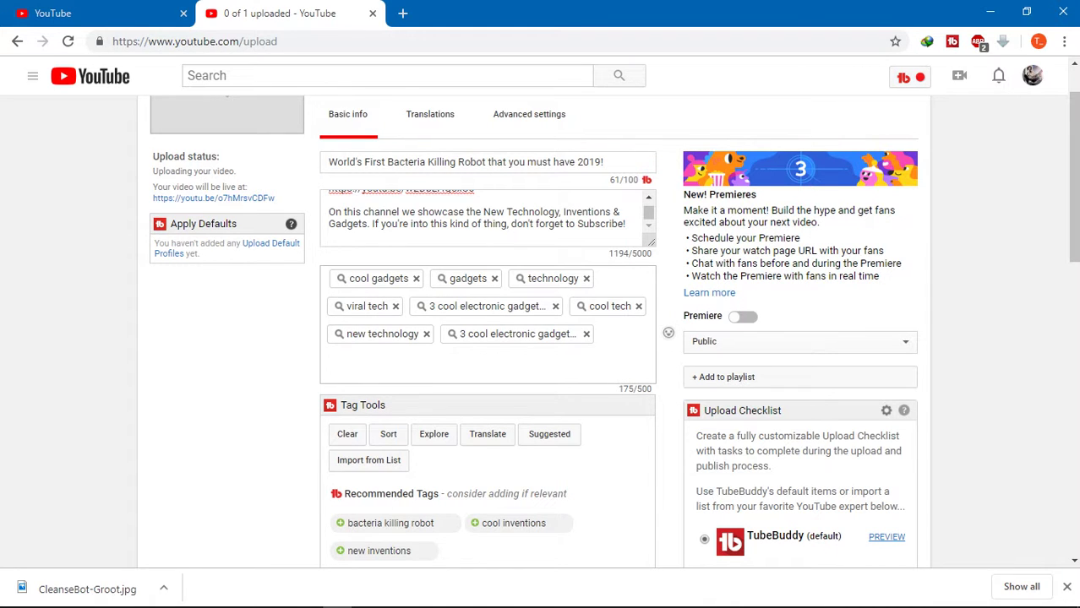
key(ctrl+v)
key(Return)
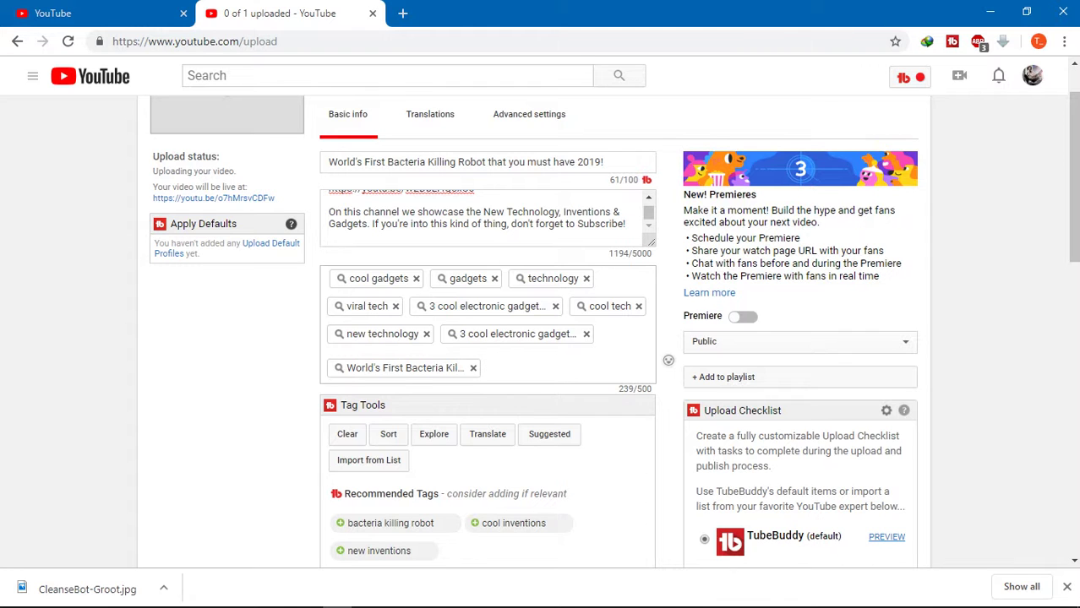
Step: Add the recommended tags bacteria killing robot, cool inventions and new inventions
scroll(541, 338, down, 4)
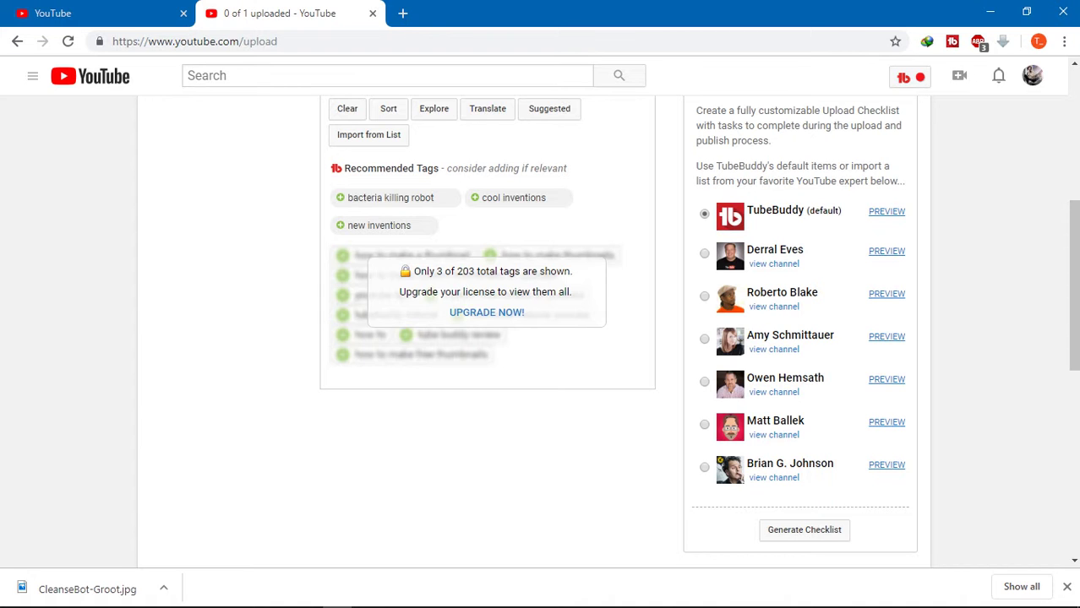
click(391, 197)
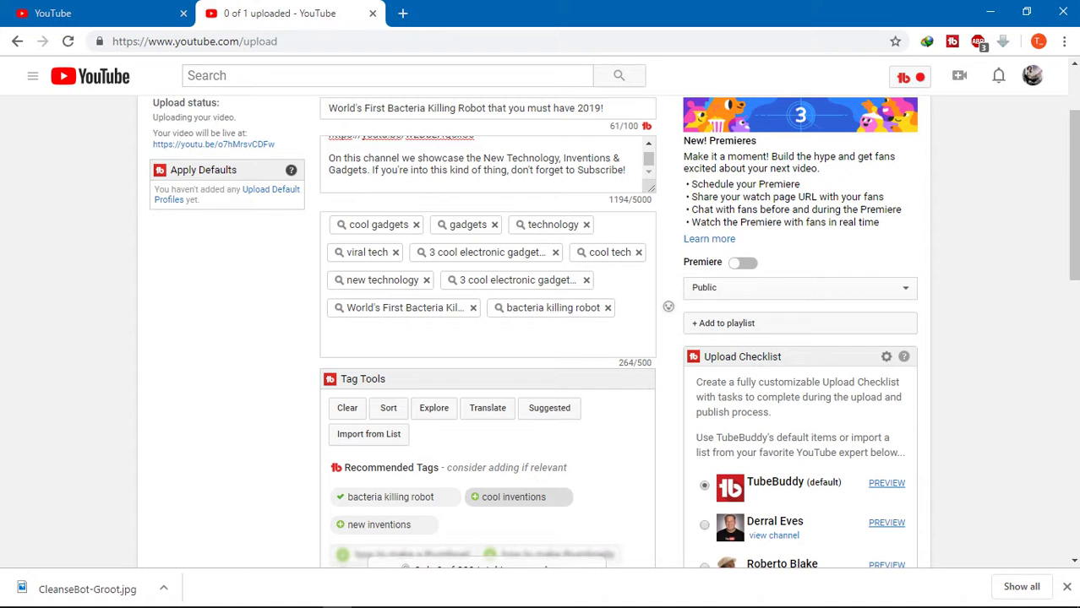
click(513, 497)
click(379, 524)
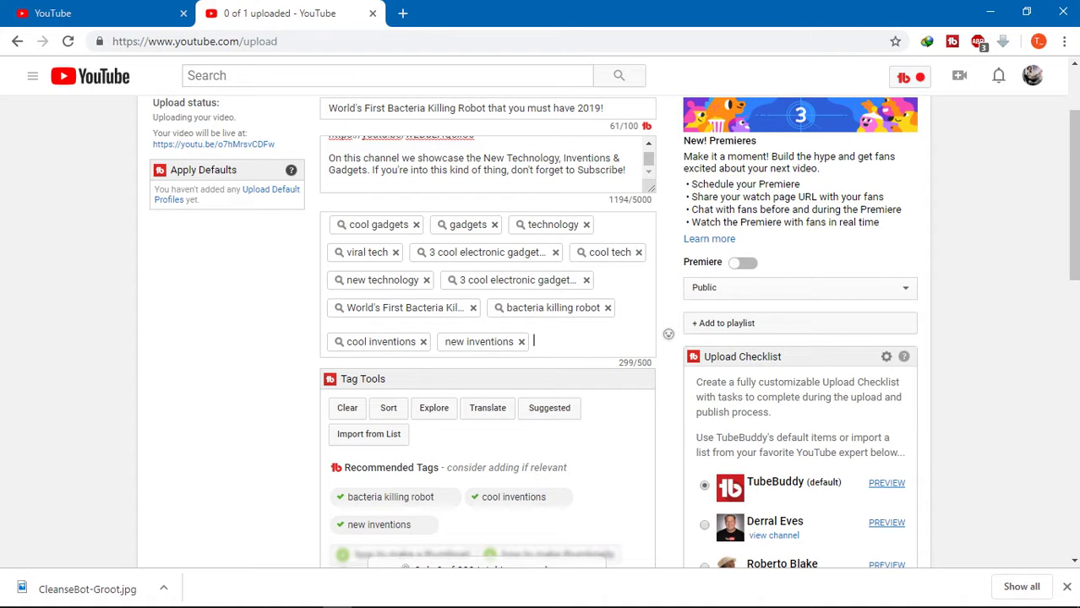
scroll(541, 338, up, 3)
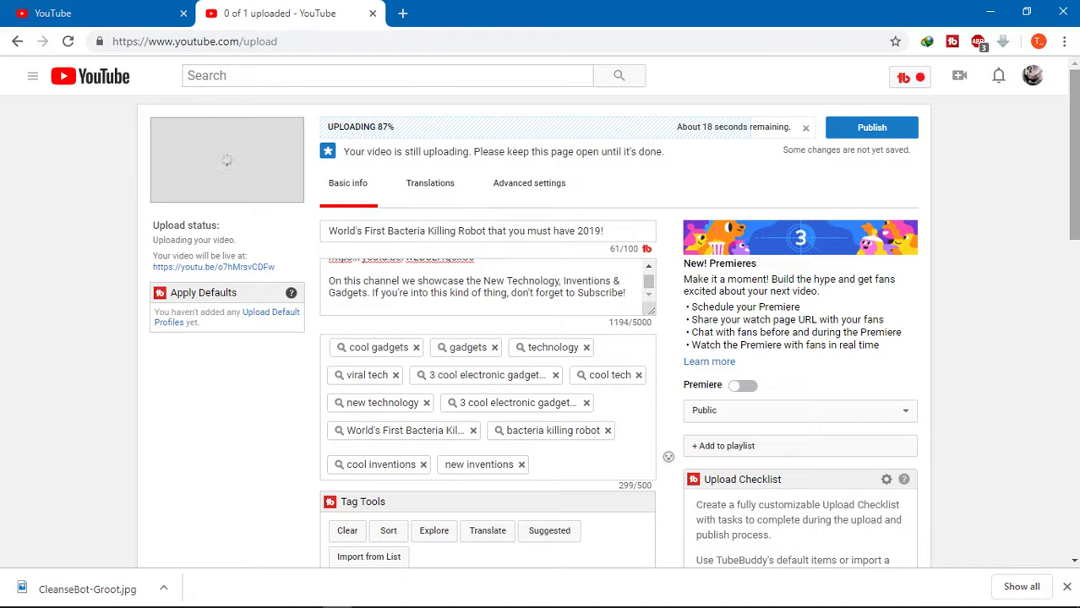
scroll(540, 338, down, 10)
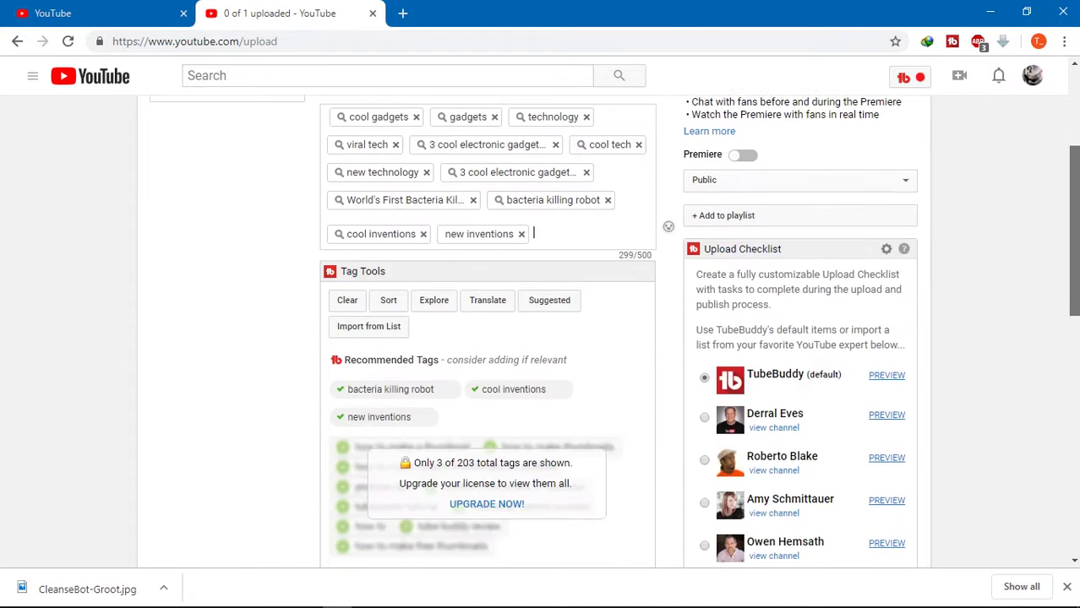
scroll(540, 338, down, 3)
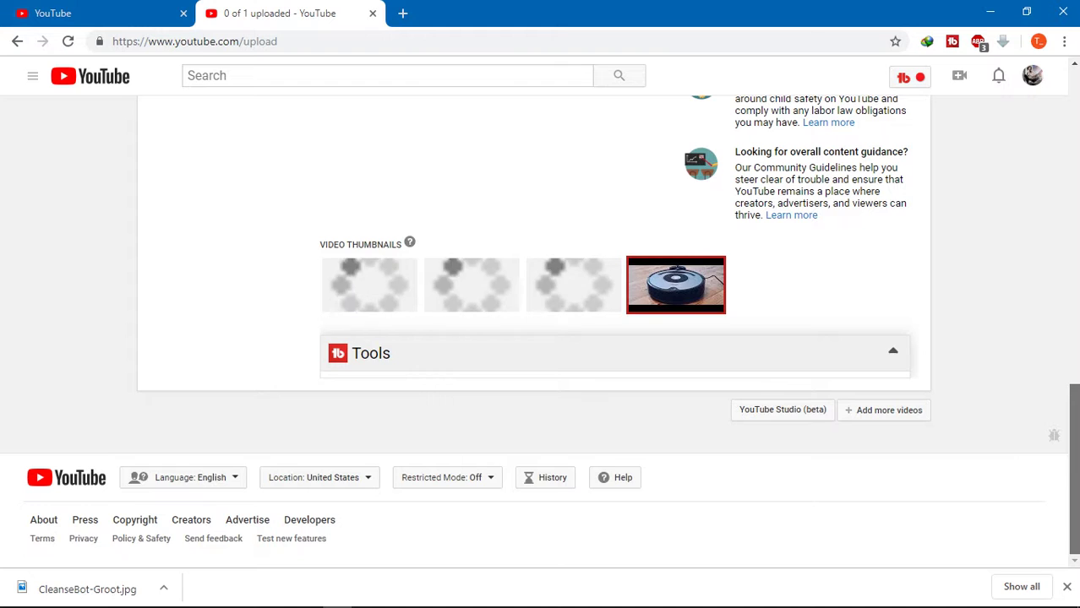
scroll(540, 338, up, 13)
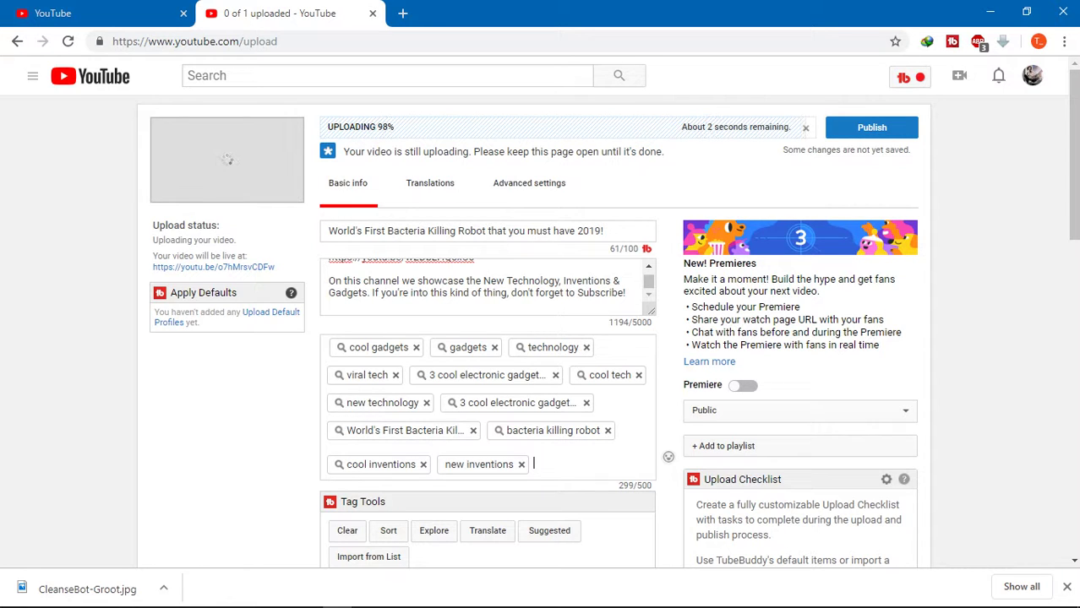
Step: Keep the video's visibility set to Public in the privacy dropdown
click(799, 410)
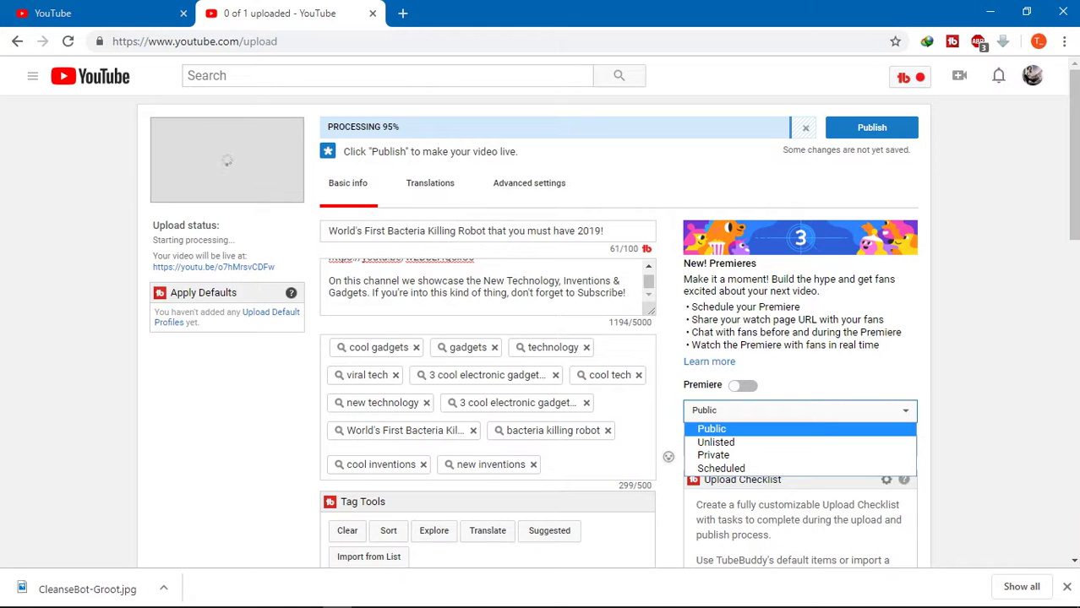
click(712, 429)
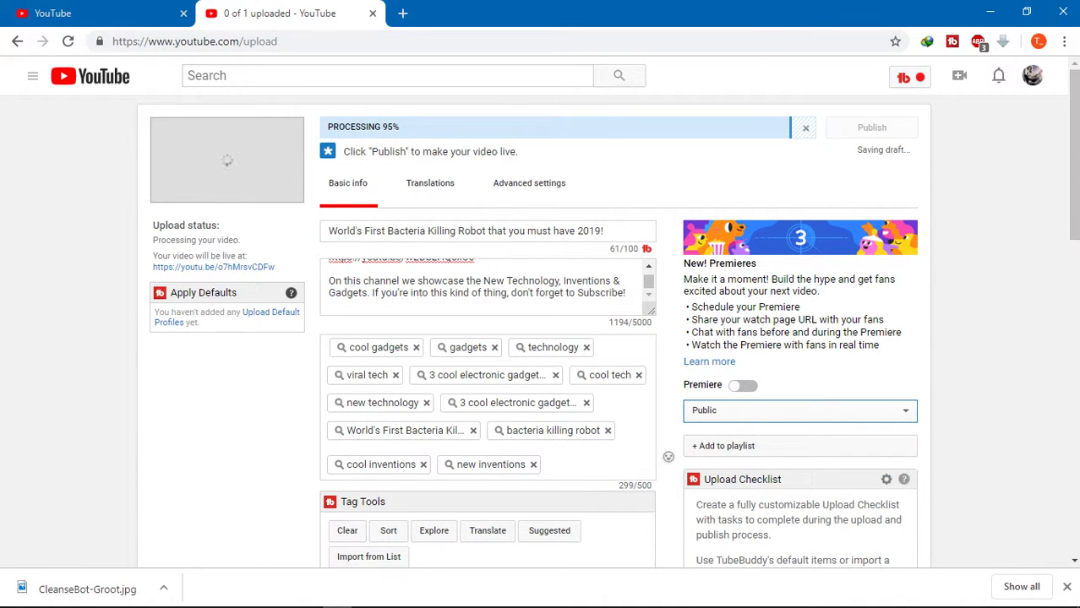
Step: Bring up Camtasia Recorder from the taskbar and resume the screen recording
mouse_move(366, 596)
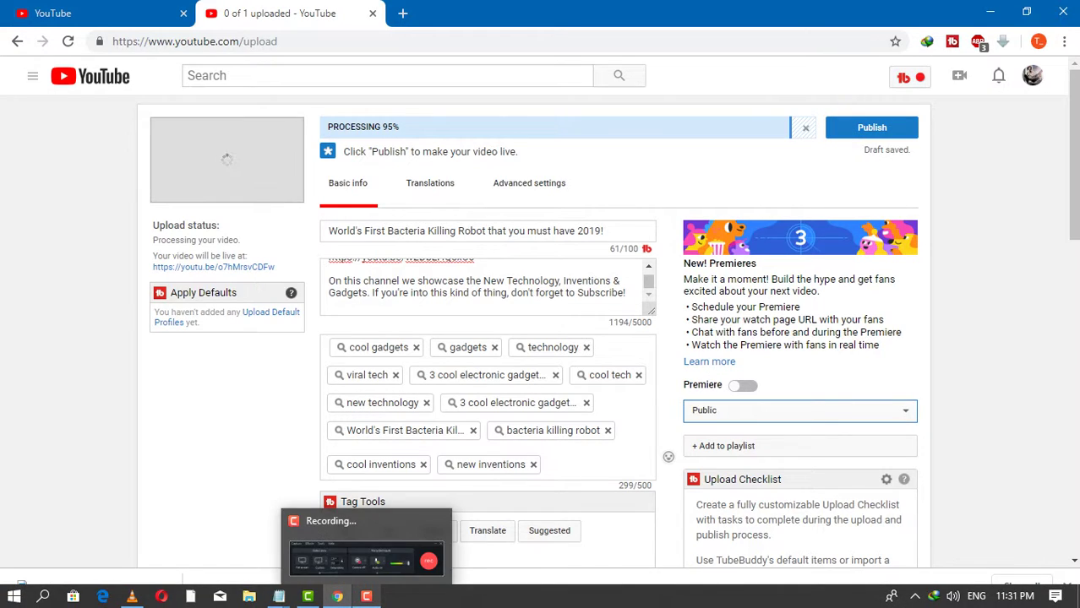
click(366, 557)
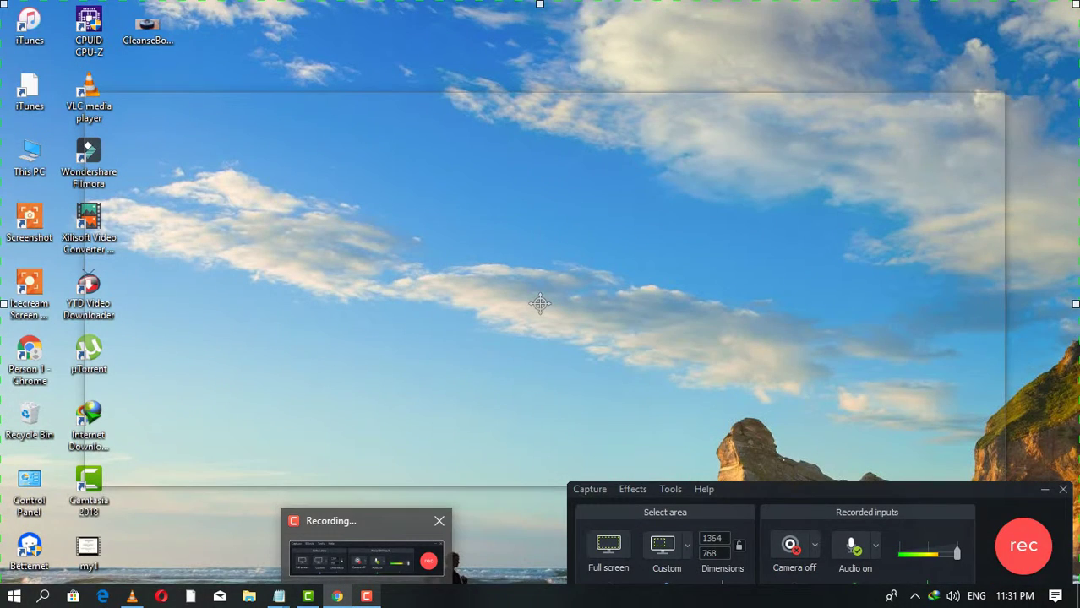
key(F7)
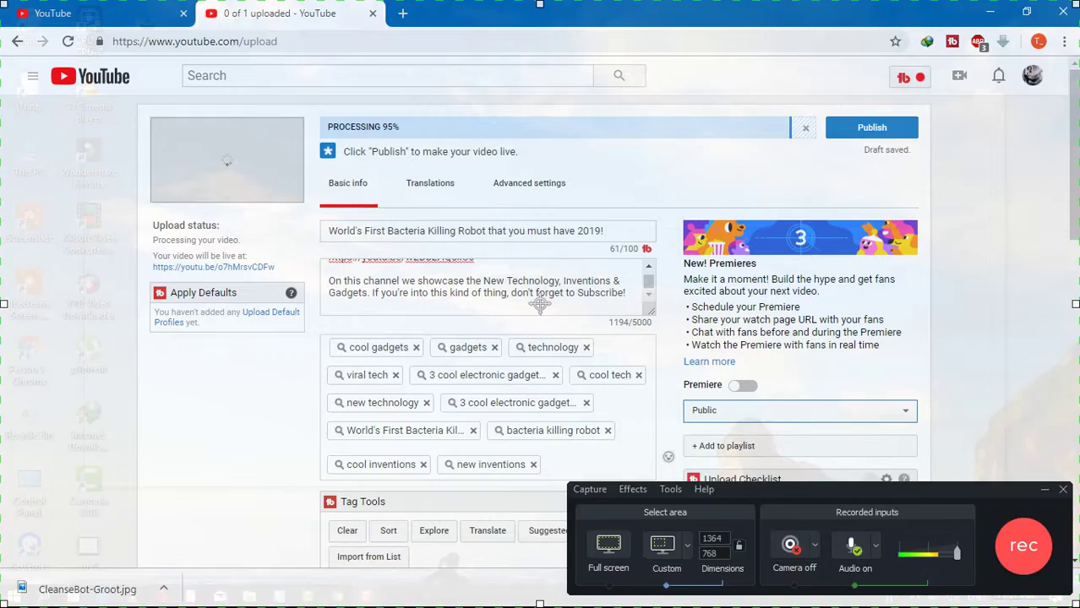